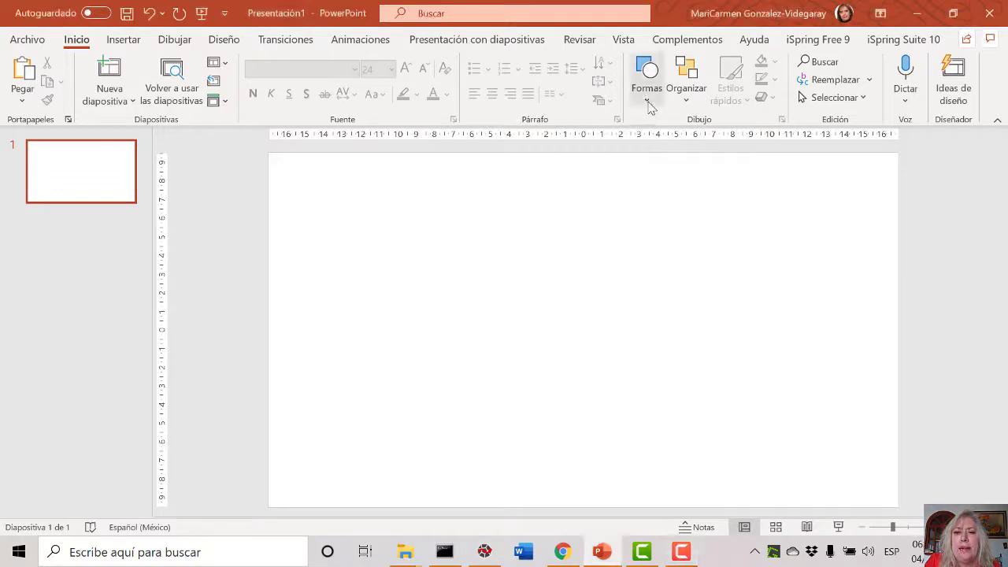
Add a text box on the slide reading 'Recursos'.
left_click(648, 103)
left_click(637, 138)
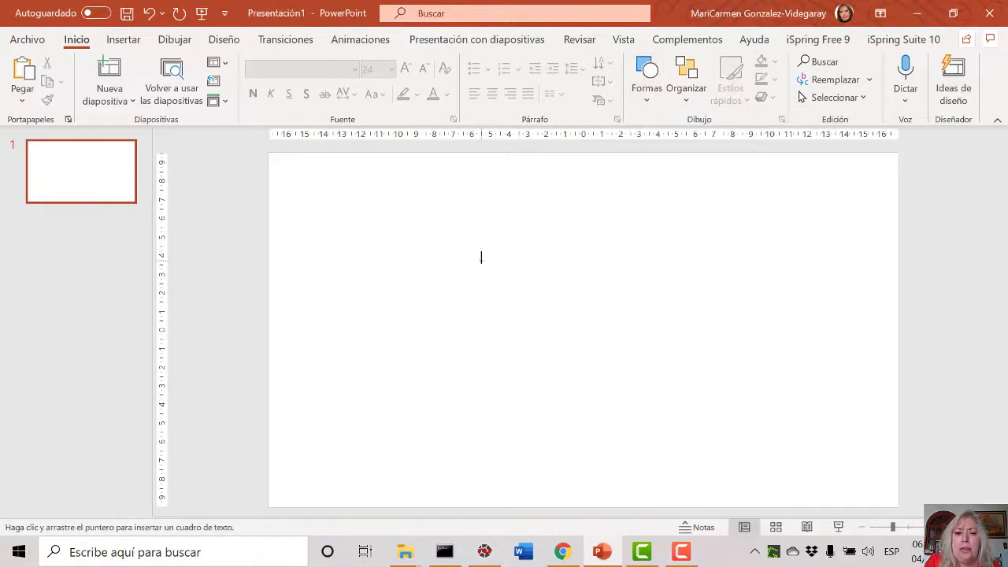
left_click(480, 257)
type("Re")
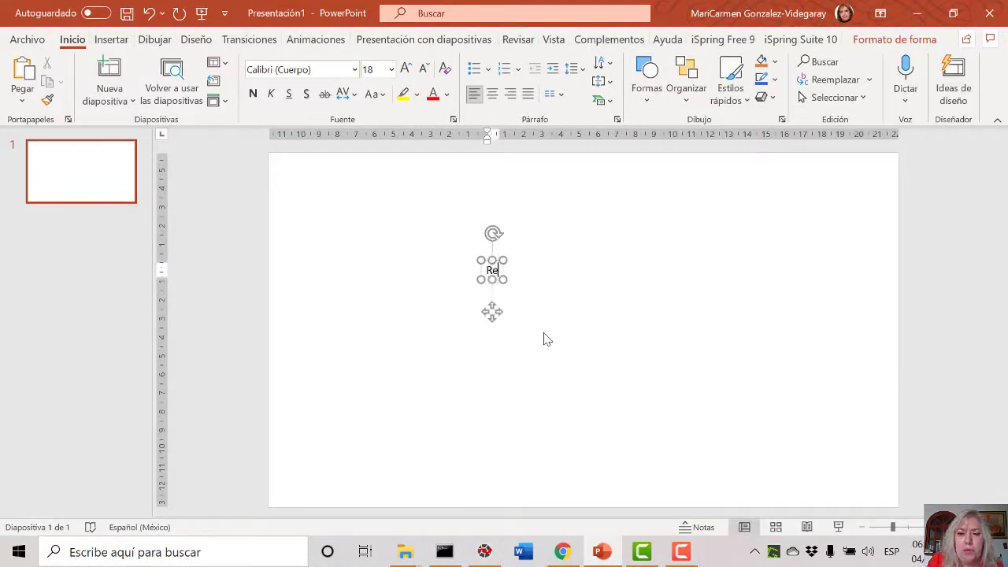
type("cursos")
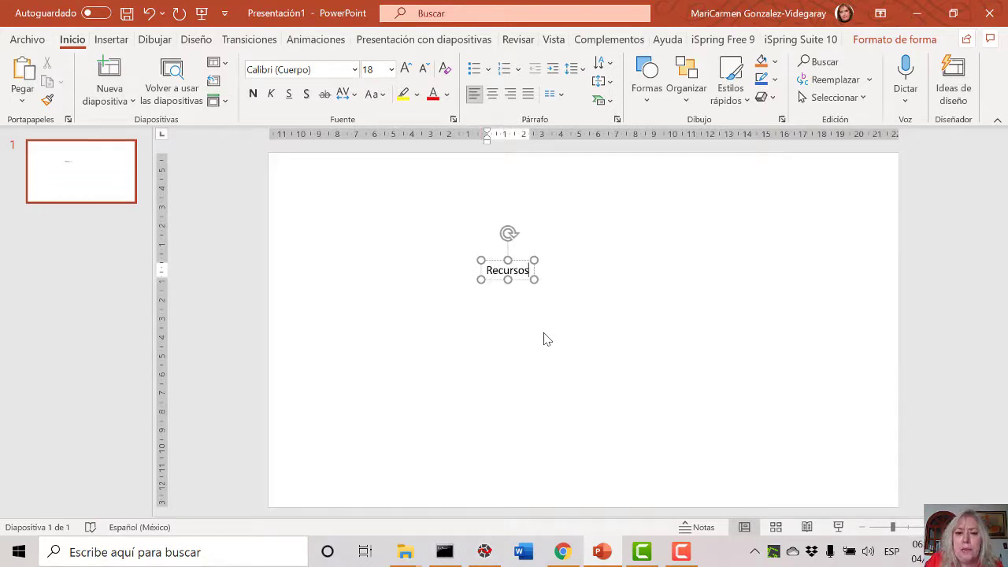
Format the Recursos text as Train One at 24 pt.
left_click(521, 280)
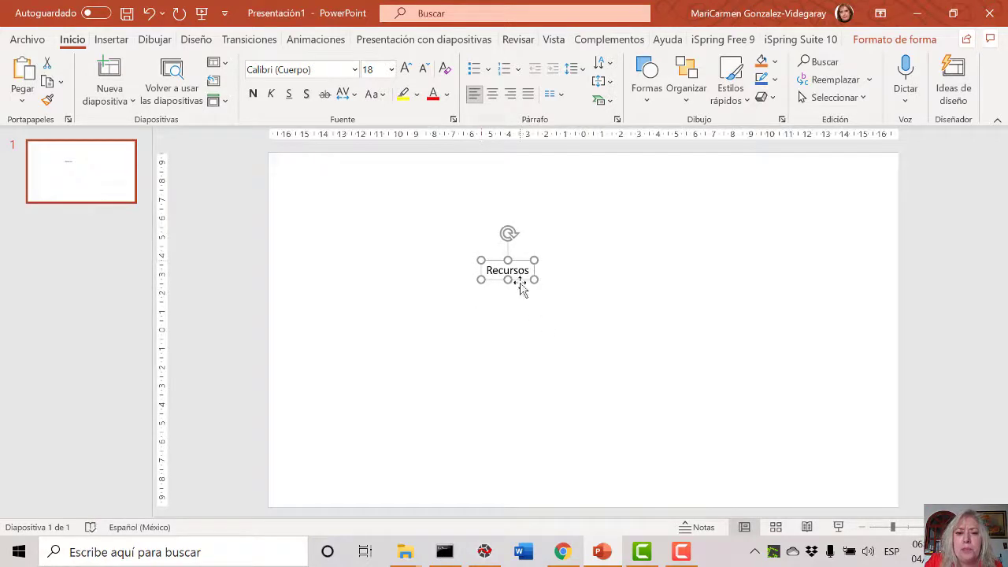
left_click(405, 69)
left_click(405, 69)
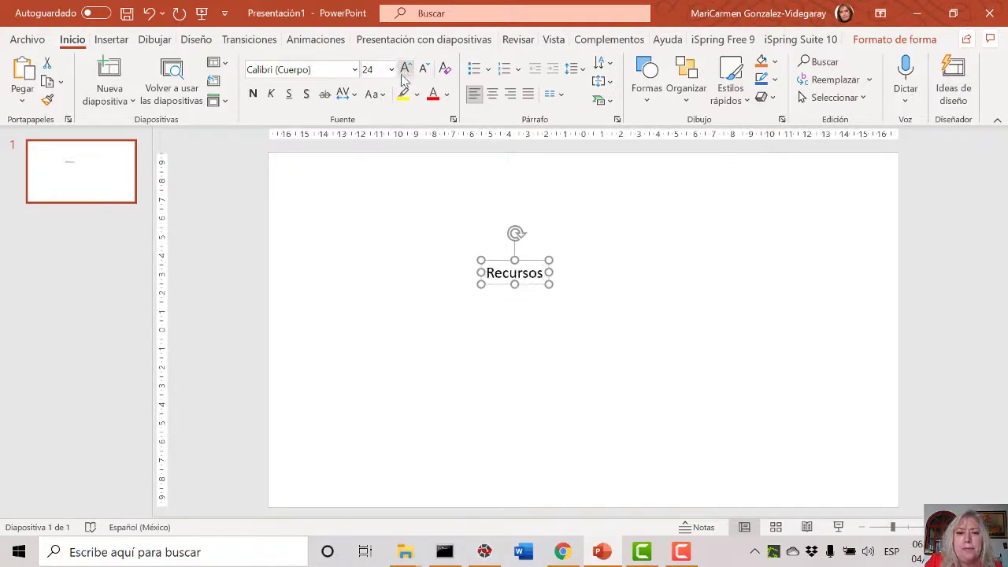
left_click(355, 70)
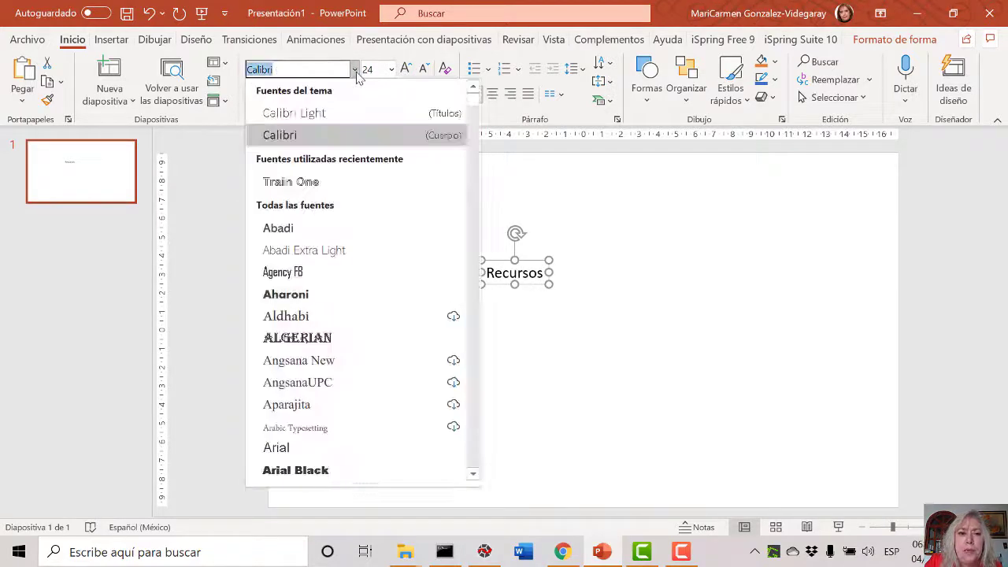
left_click(329, 183)
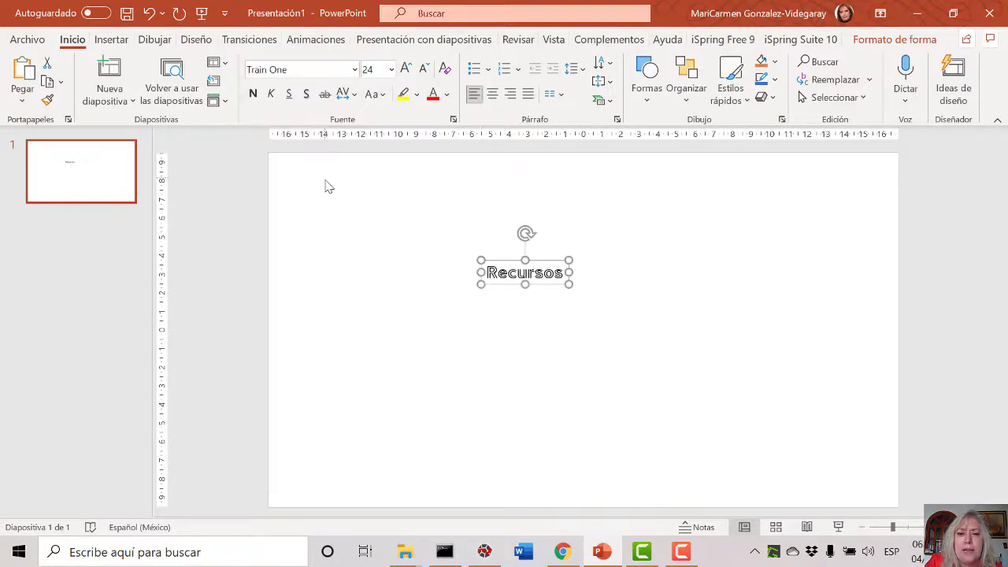
left_click(542, 345)
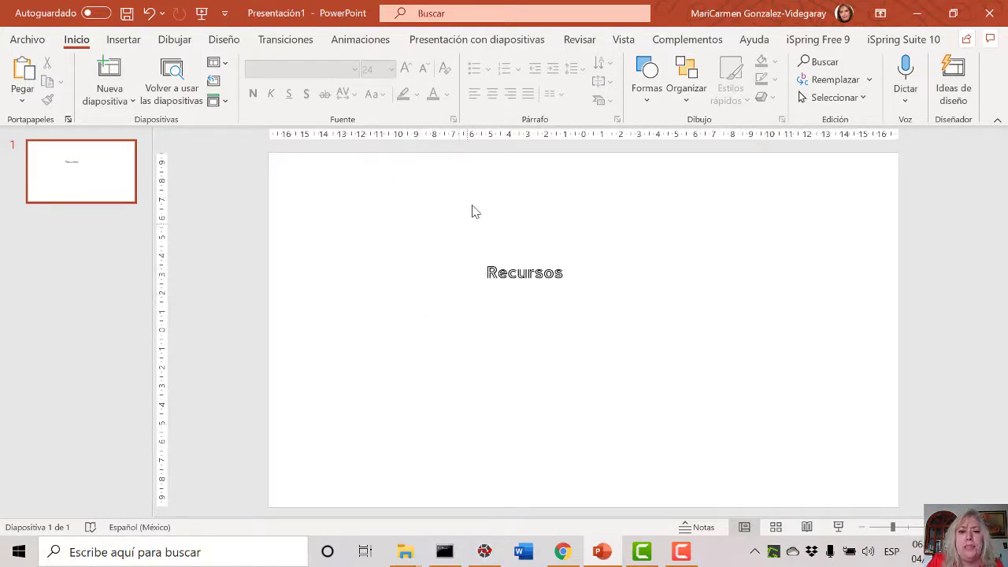
Insert the outlined stacked-books icon and place it just left of Recursos.
left_click(652, 93)
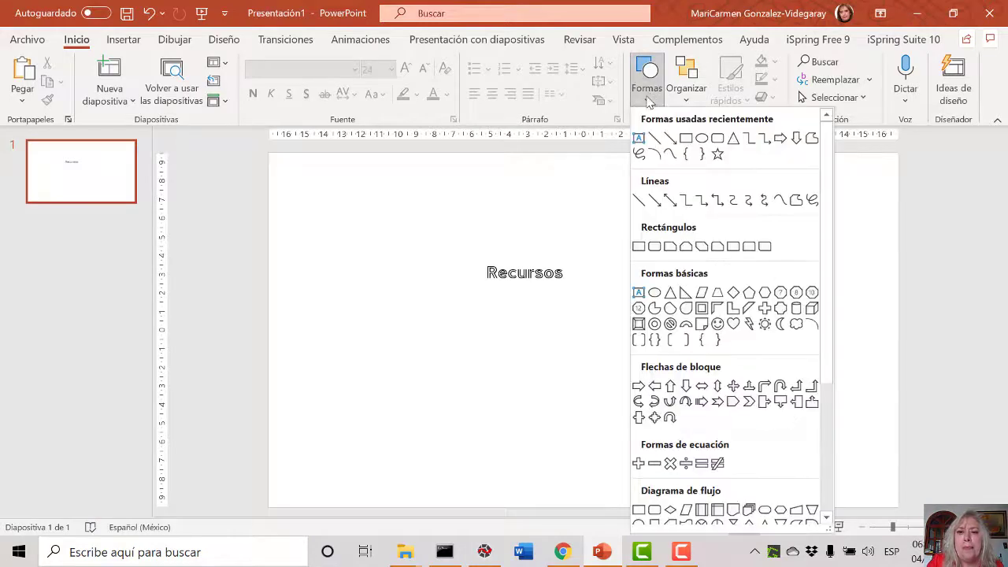
left_click(124, 39)
left_click(124, 40)
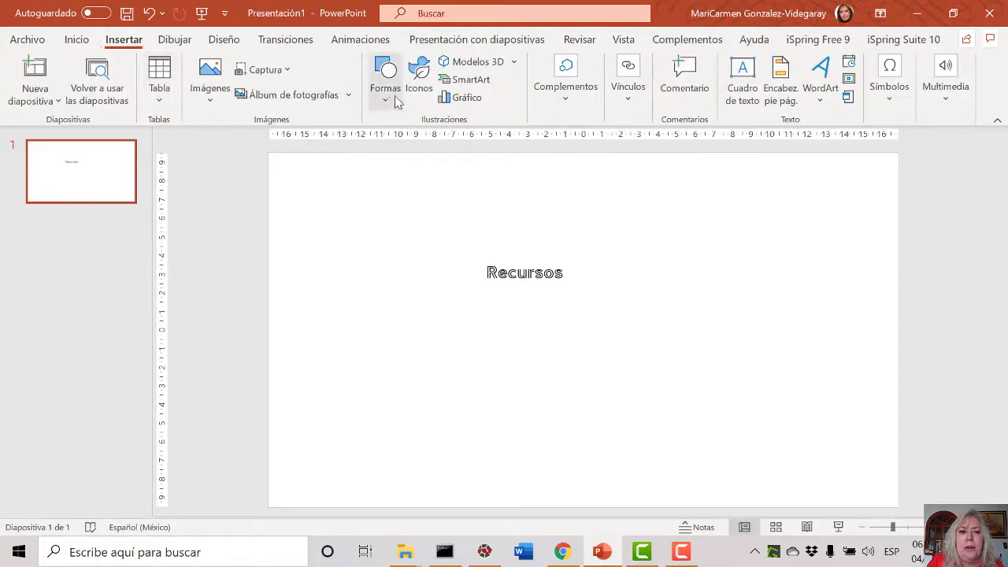
left_click(423, 93)
type("libro")
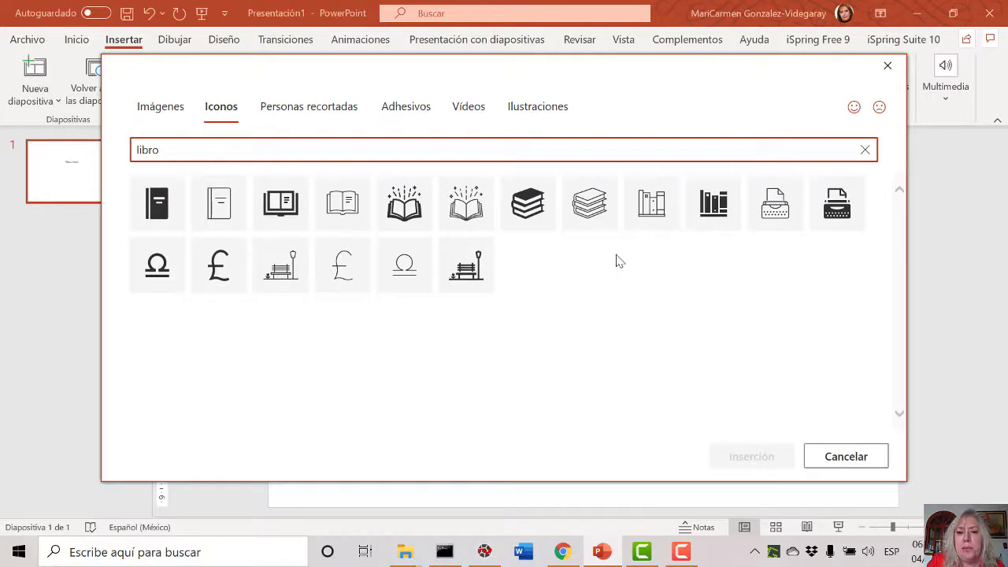
left_click(595, 223)
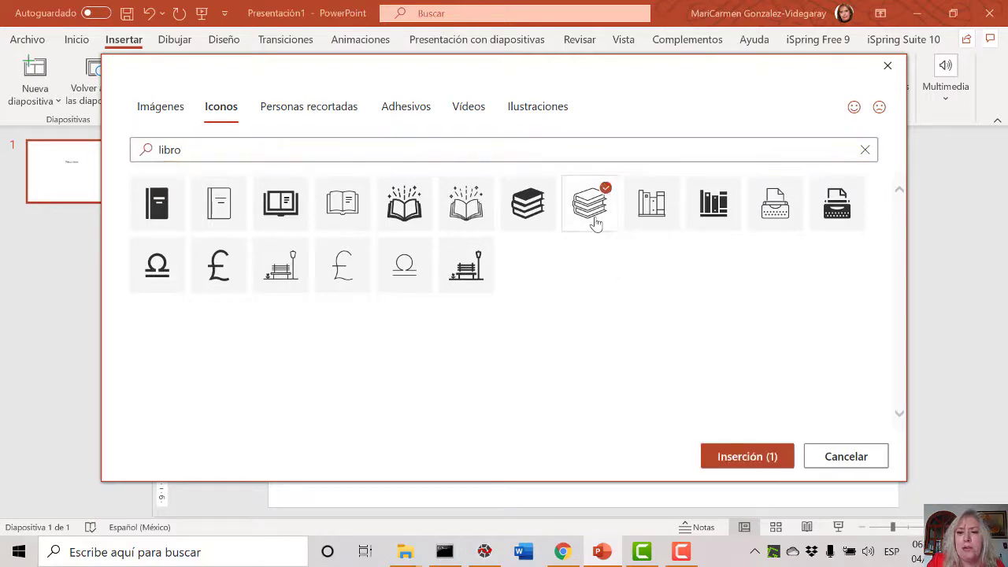
left_click(754, 454)
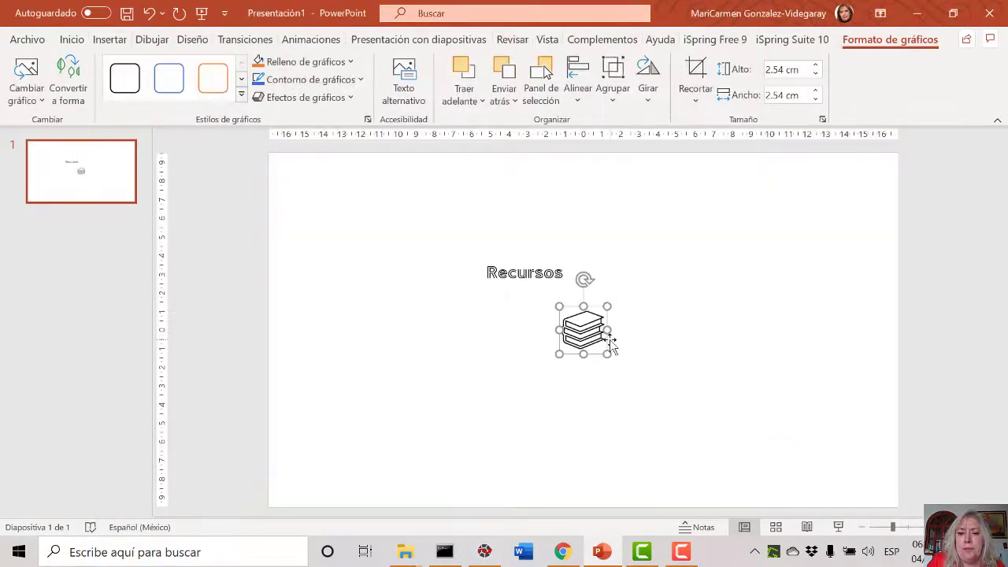
mouse_move(486, 297)
left_mouse_down()
mouse_move(342, 297)
mouse_move(336, 282)
left_mouse_up()
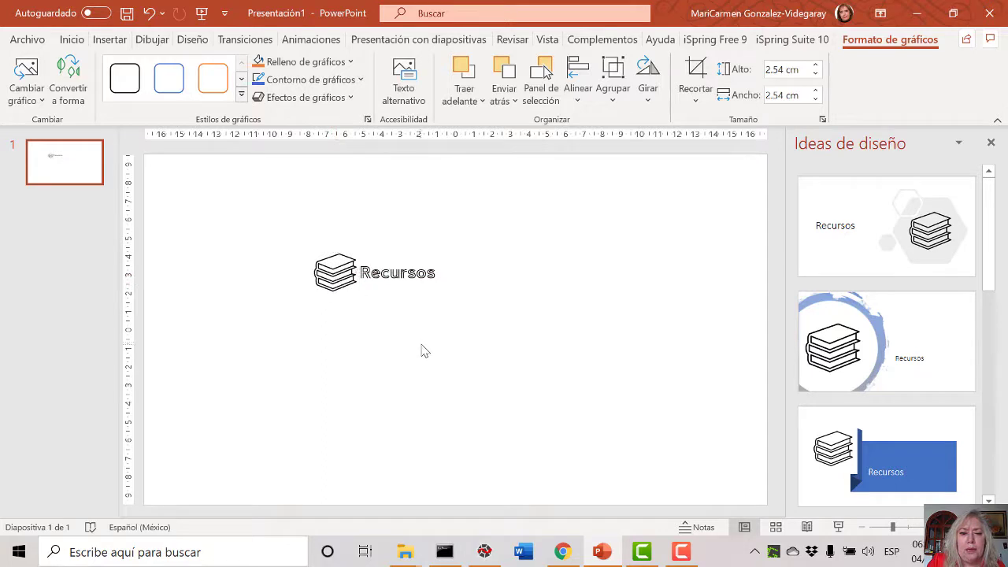
left_click(421, 349)
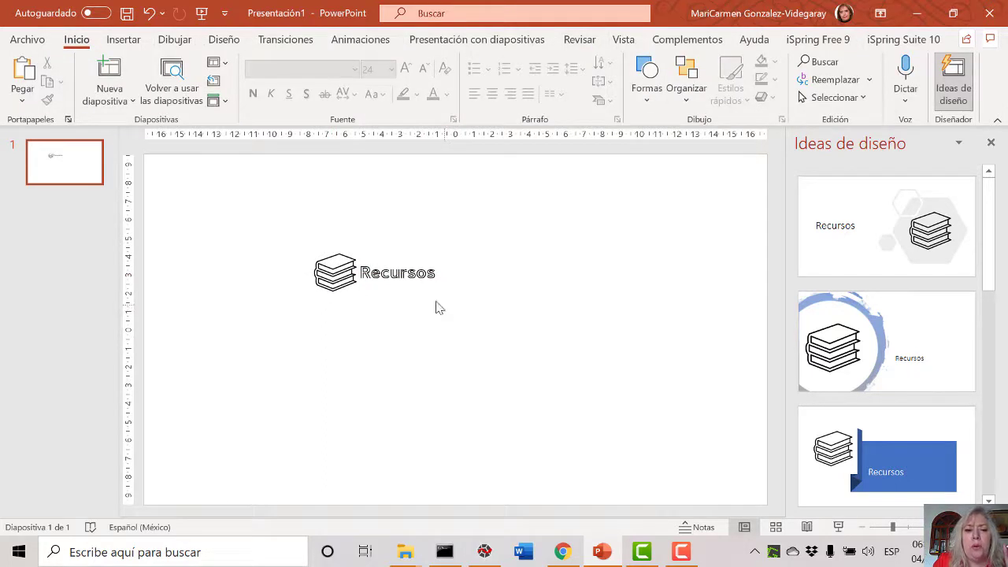
Save the books icon and Recursos text together as the PNG image 'Etiqueta Recursos'.
mouse_move(249, 210)
left_mouse_down()
mouse_move(530, 377)
mouse_move(511, 360)
left_mouse_up()
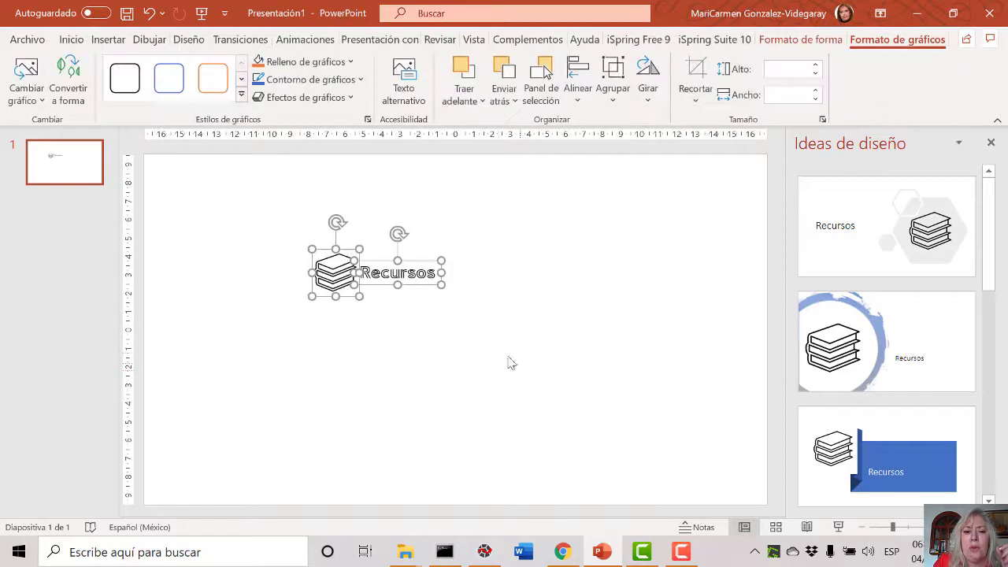
right_click(427, 285)
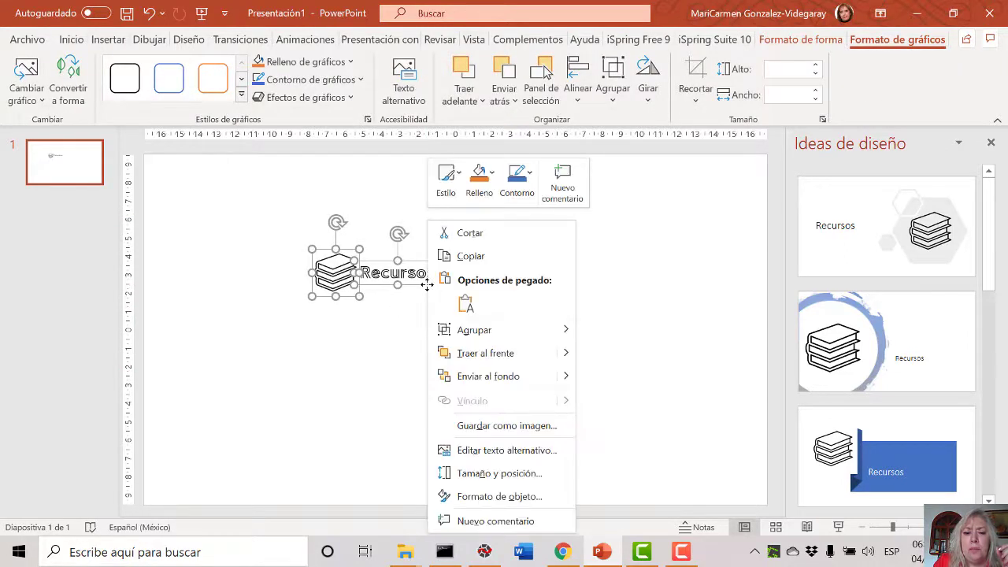
left_click(504, 433)
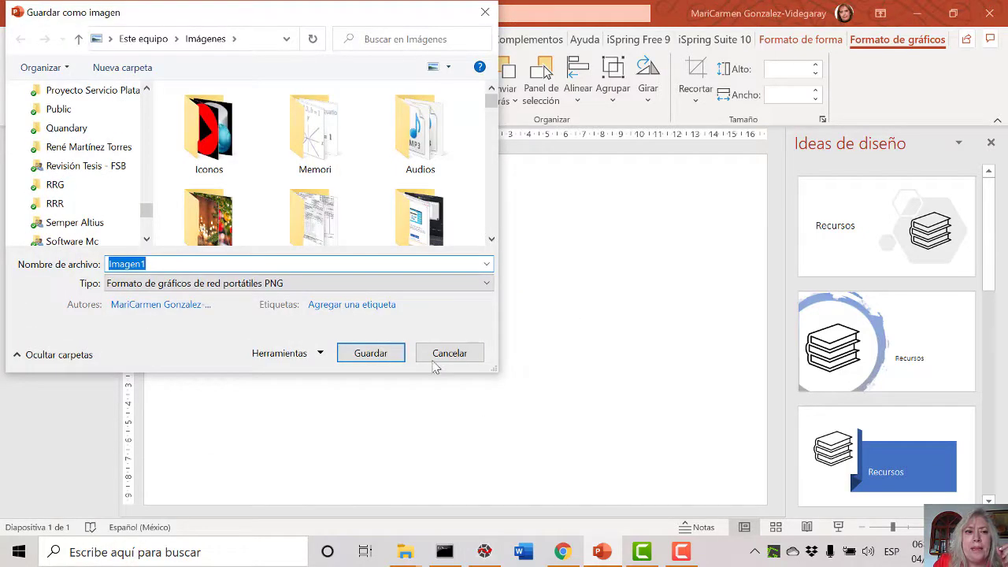
type("E")
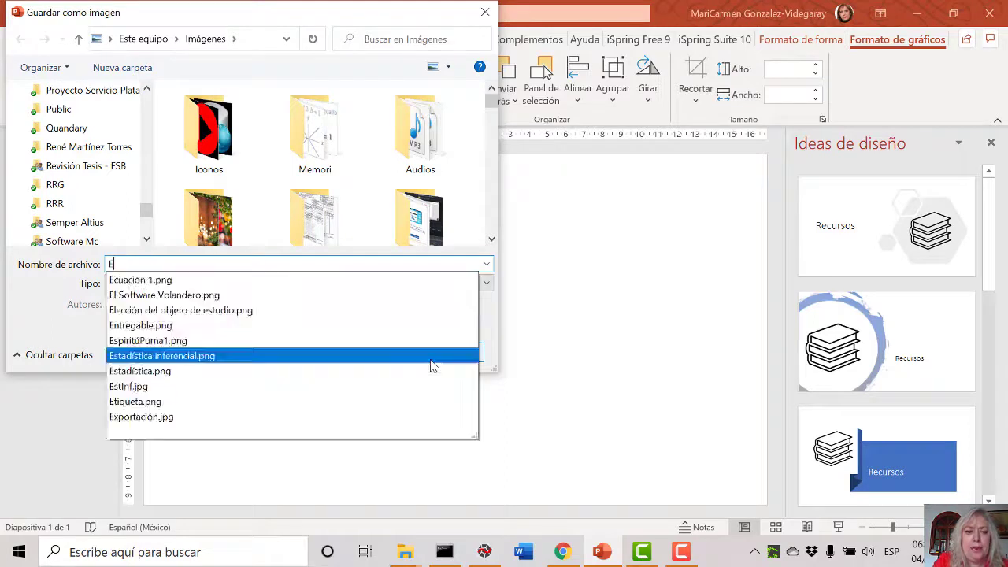
type("tiqueta")
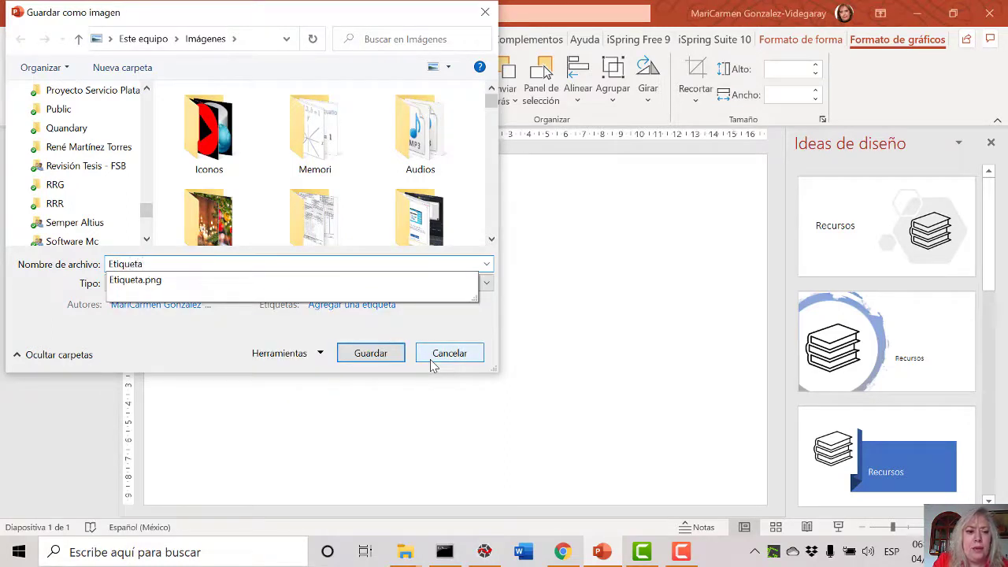
type(" 1")
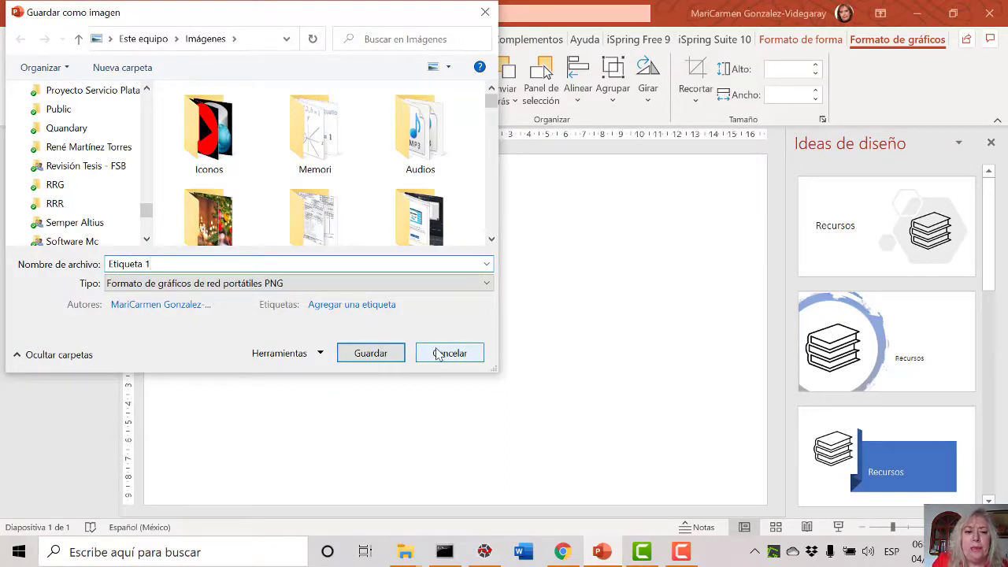
key("BackSpace")
type("Recursos")
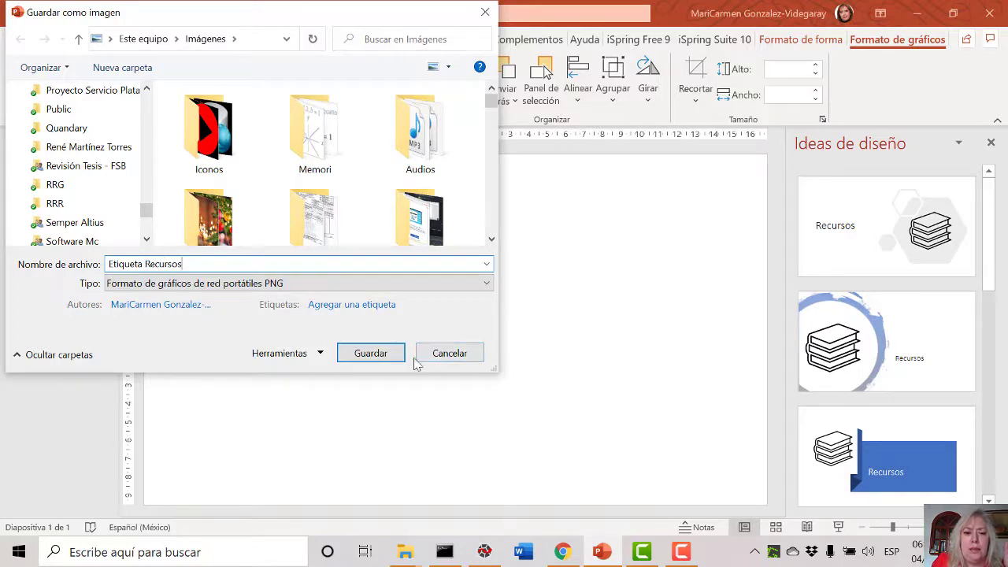
left_click(383, 353)
left_click(471, 332)
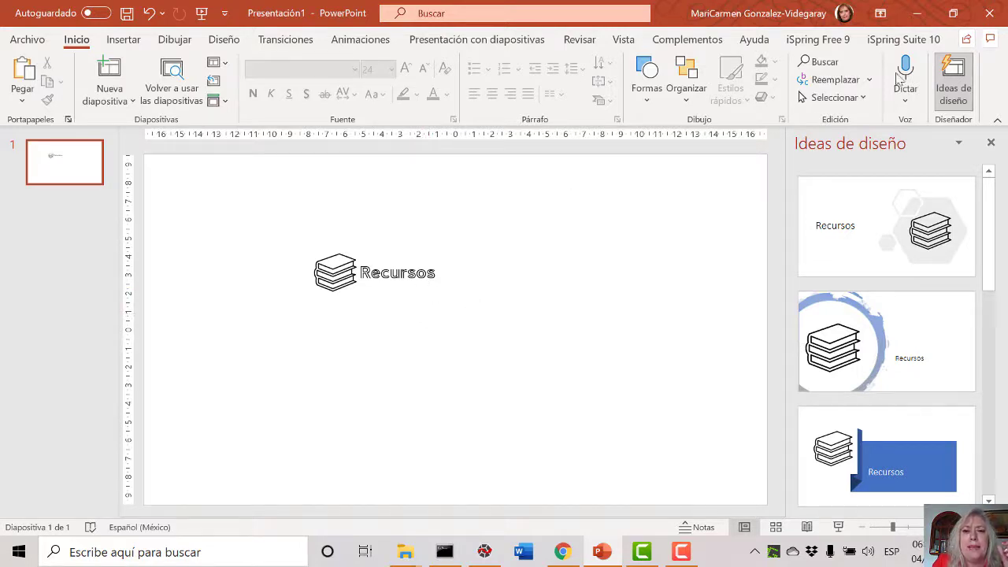
Add an empty text box beside Recursos, then reselect the Recursos text box.
left_click(653, 104)
left_click(649, 139)
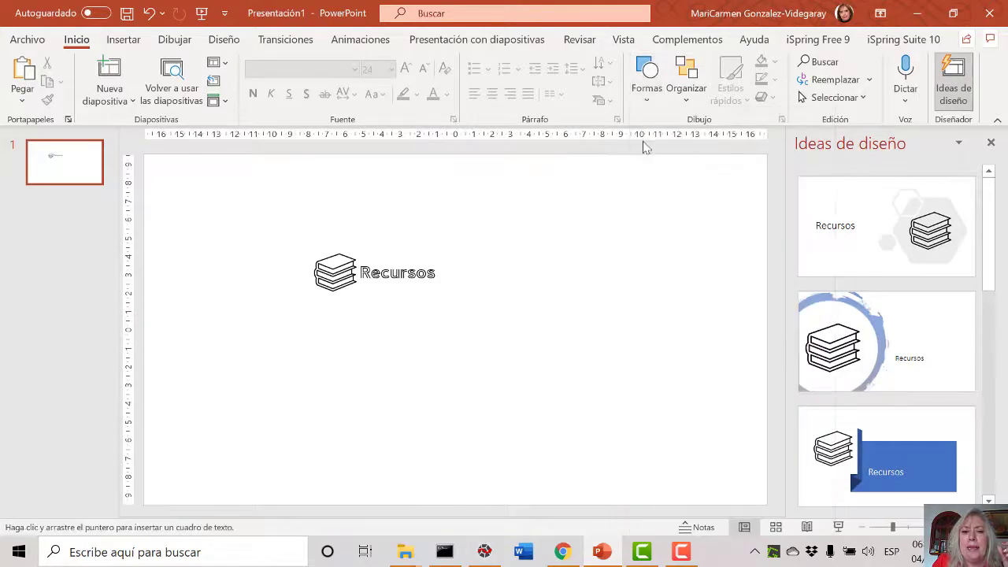
left_click(502, 276)
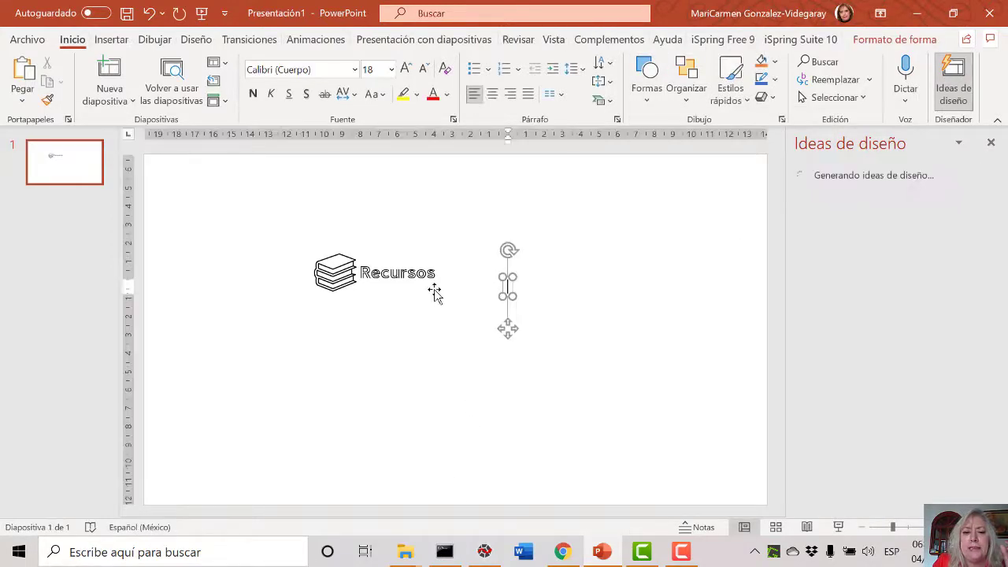
left_click(434, 305)
left_click(542, 274)
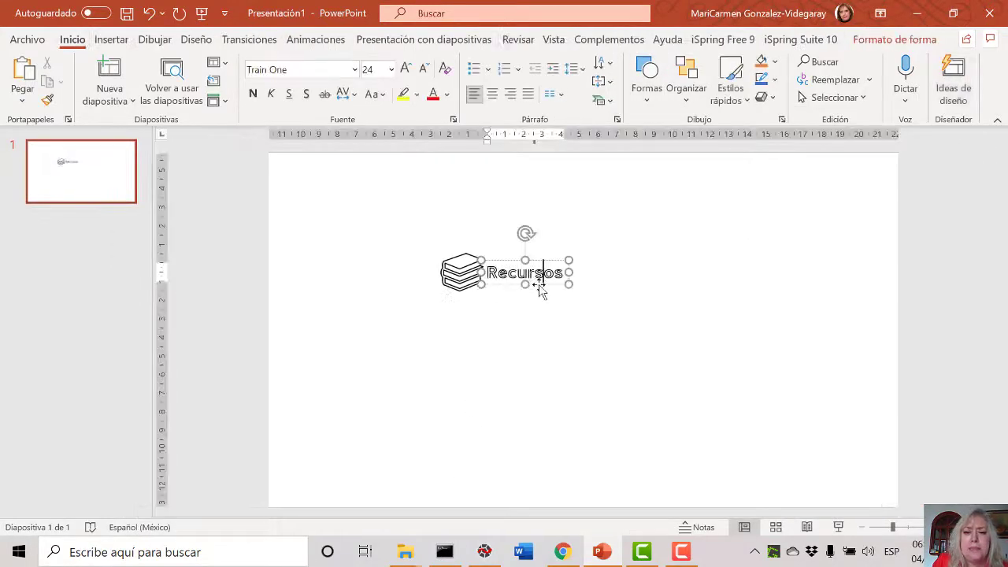
Duplicate the books icon and label further down and change the copy's text to 'Actividades'.
left_click_drag(392, 220, 612, 340)
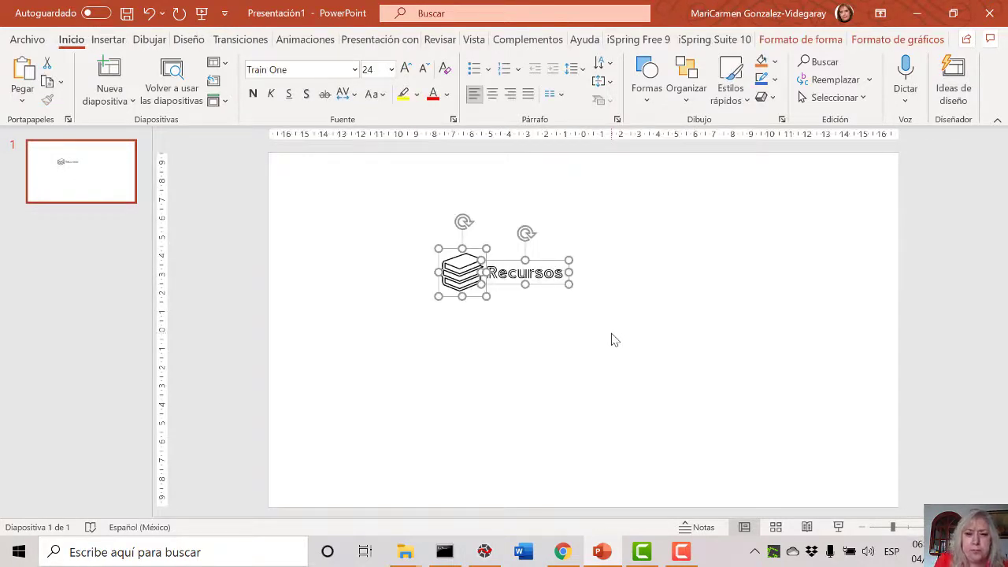
mouse_move(546, 292)
left_mouse_down()
mouse_move(530, 402)
mouse_move(541, 394)
left_mouse_up()
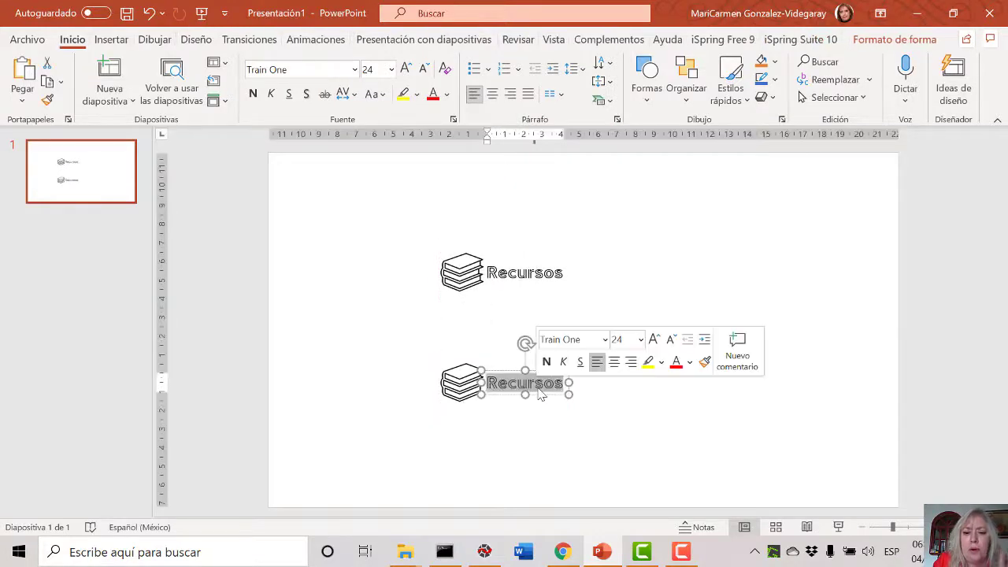
type("Activid")
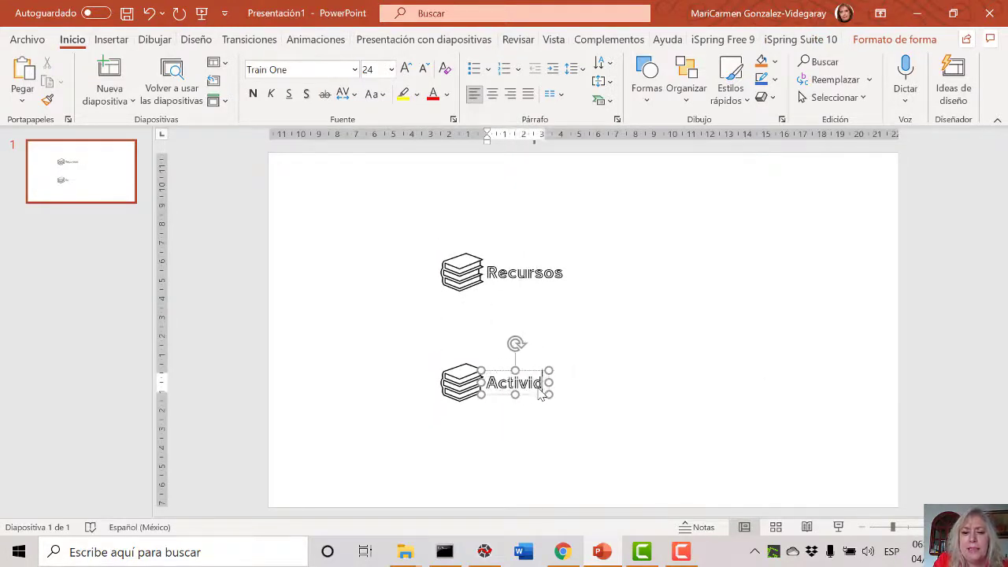
type("ades")
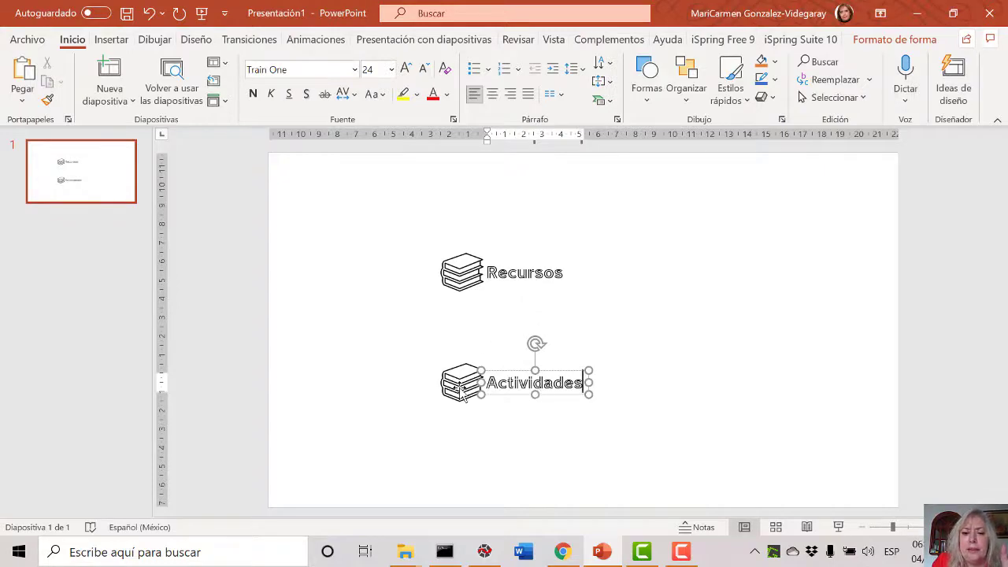
left_click(461, 392)
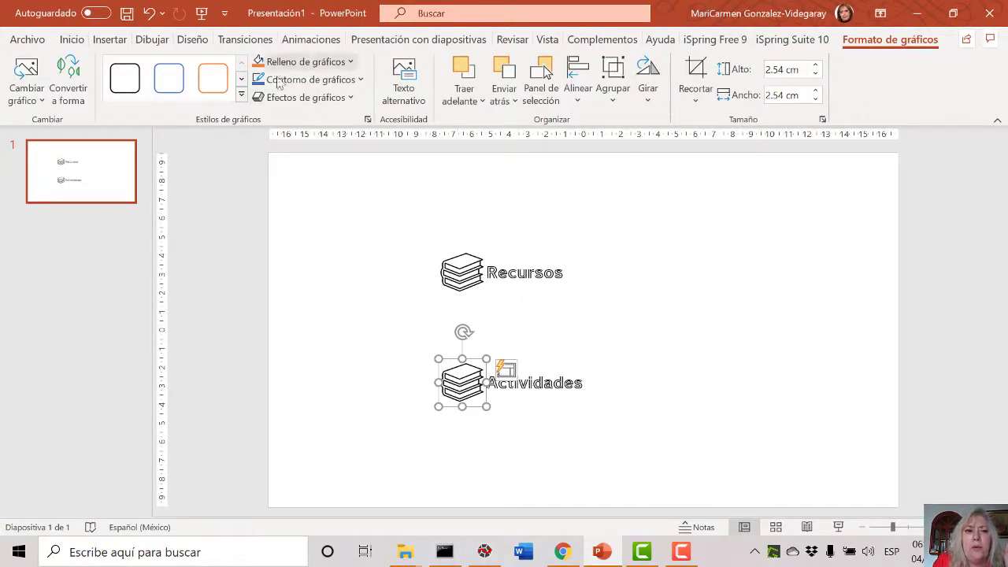
Insert the outlined balloon-dog icon found by searching 'actividad'.
left_click(111, 39)
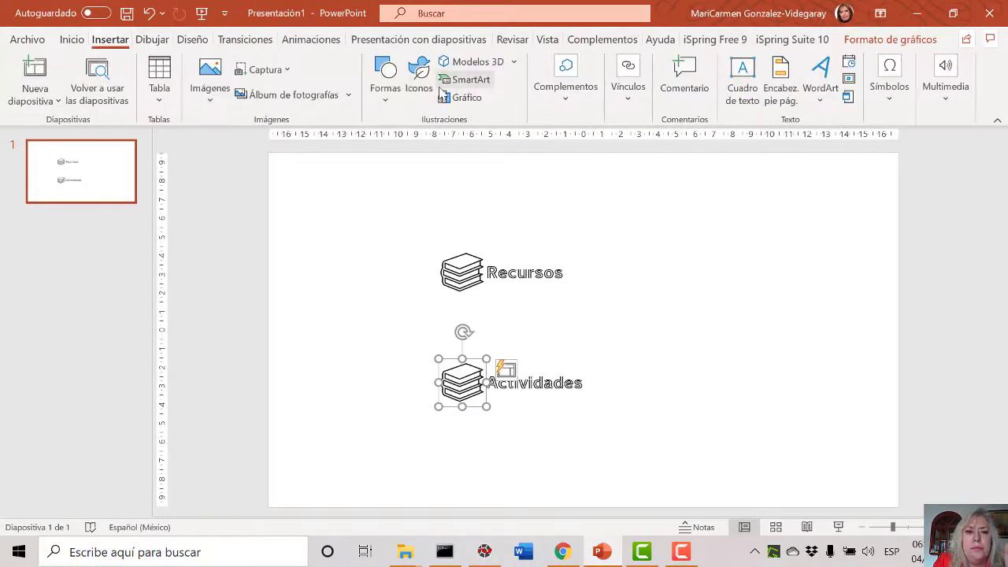
left_click(420, 78)
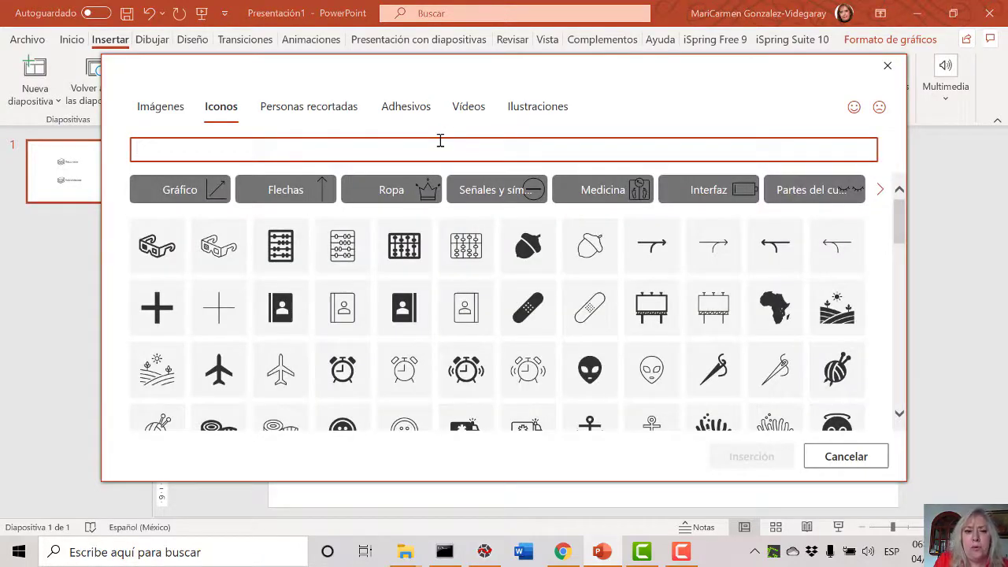
type("activida")
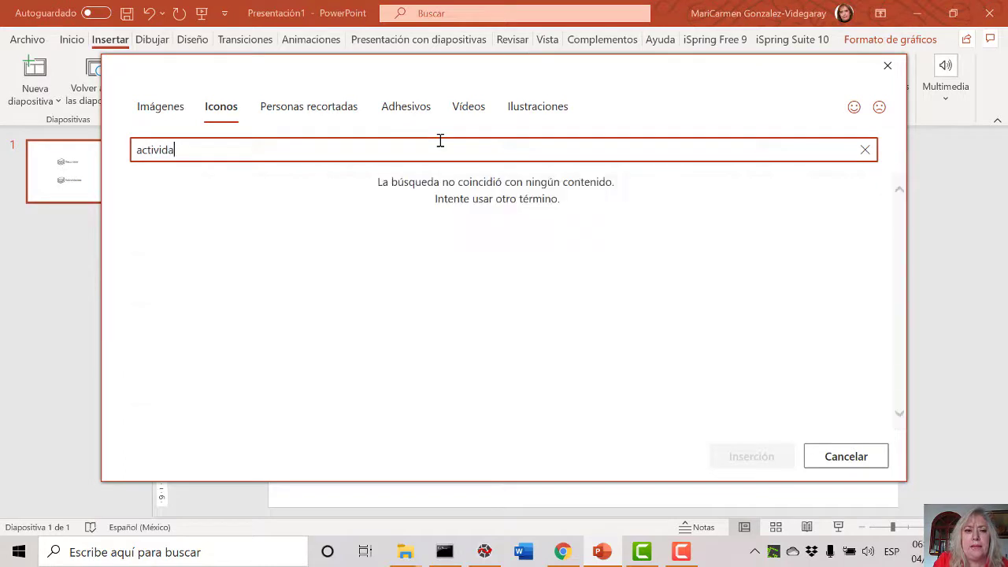
type("d")
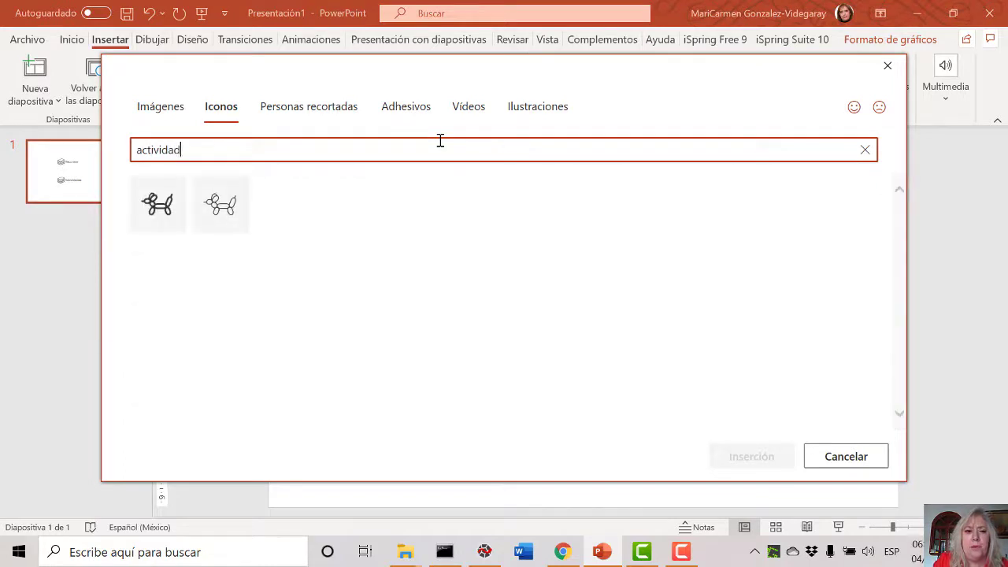
left_click(238, 219)
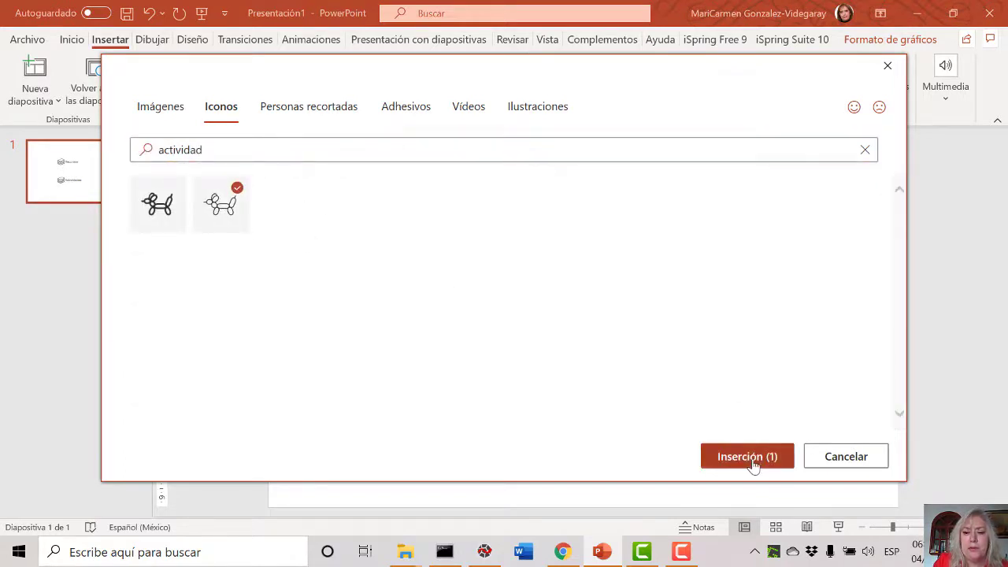
left_click(750, 460)
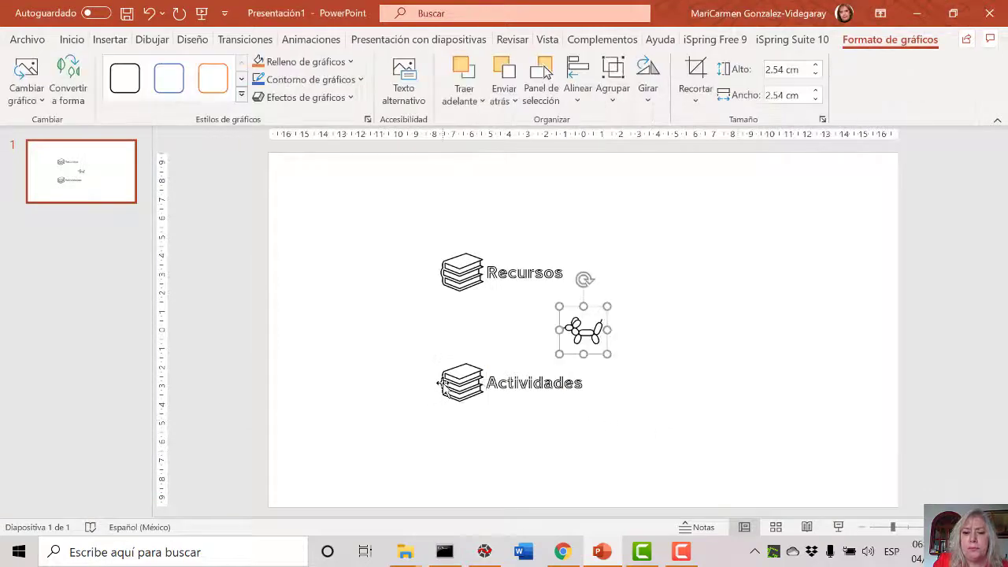
Replace the lower books icon with the balloon dog beside Actividades.
left_click(442, 386)
key("Delete")
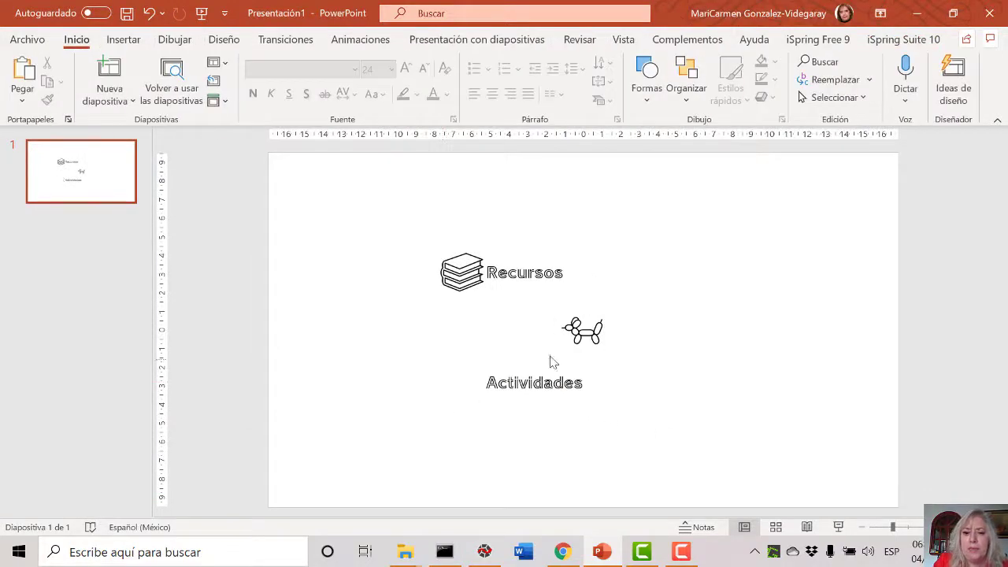
left_click_drag(593, 335, 471, 387)
left_click(596, 459)
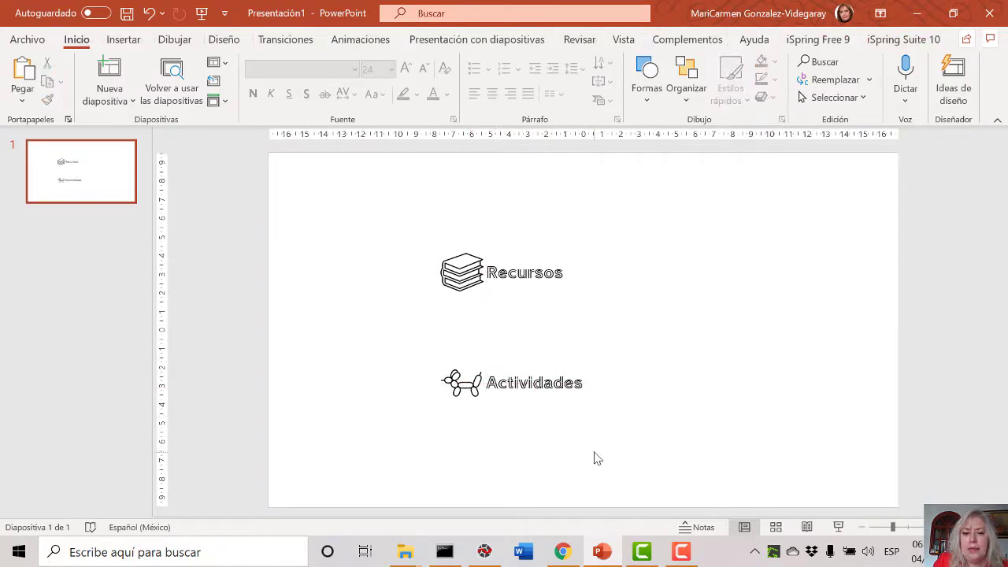